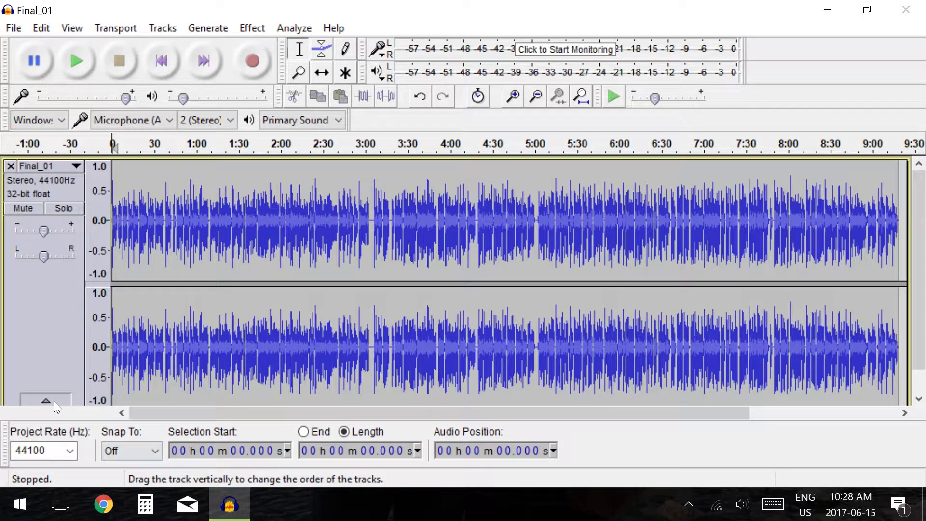
Step: Collapse and re-expand the Final_01 track, shift its pan, and raise its gain to about +16 dB
left_click(54, 400)
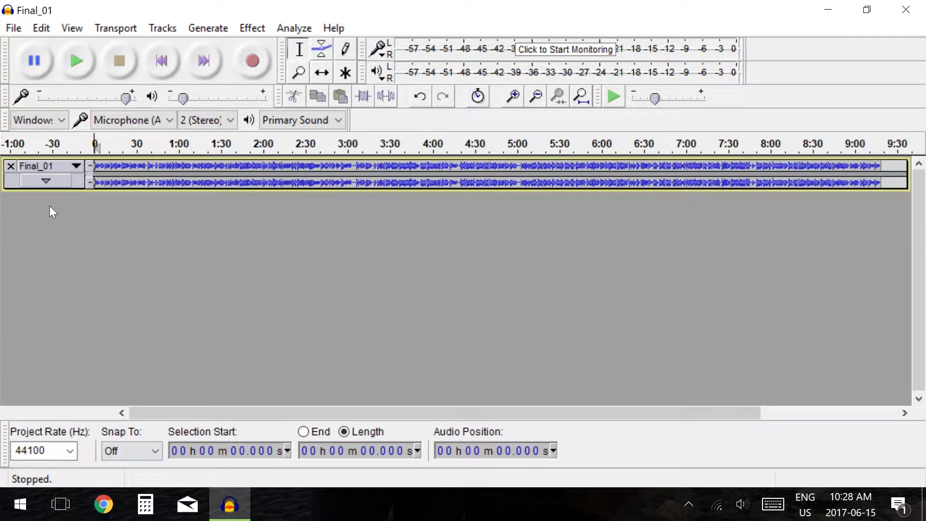
left_click(44, 180)
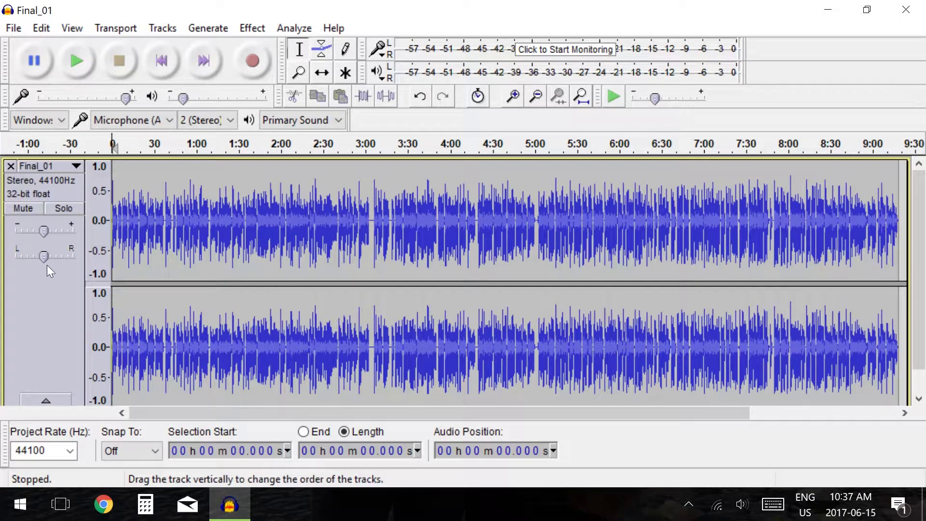
mouse_move(43, 261)
left_mouse_down()
mouse_move(16, 263)
mouse_move(73, 264)
mouse_move(44, 261)
left_mouse_up()
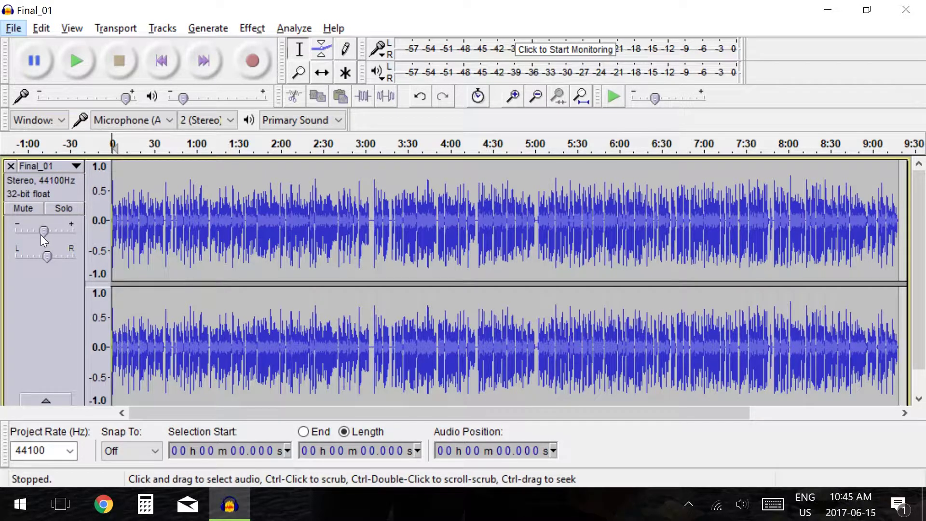
mouse_move(44, 232)
left_mouse_down()
mouse_move(69, 232)
mouse_move(21, 234)
mouse_move(42, 225)
left_mouse_up()
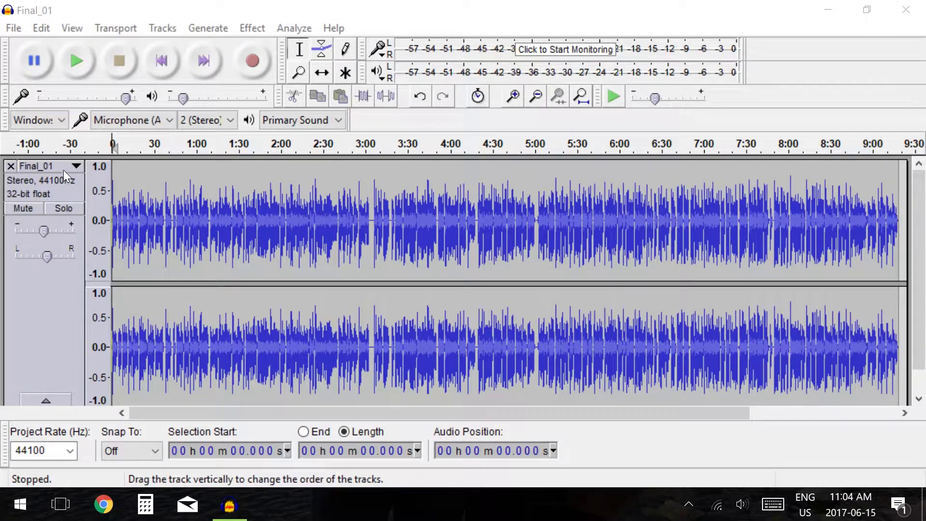
Step: Open the Final_01 track's dropdown menu to reach the Waveform (dB) view
left_click(62, 170)
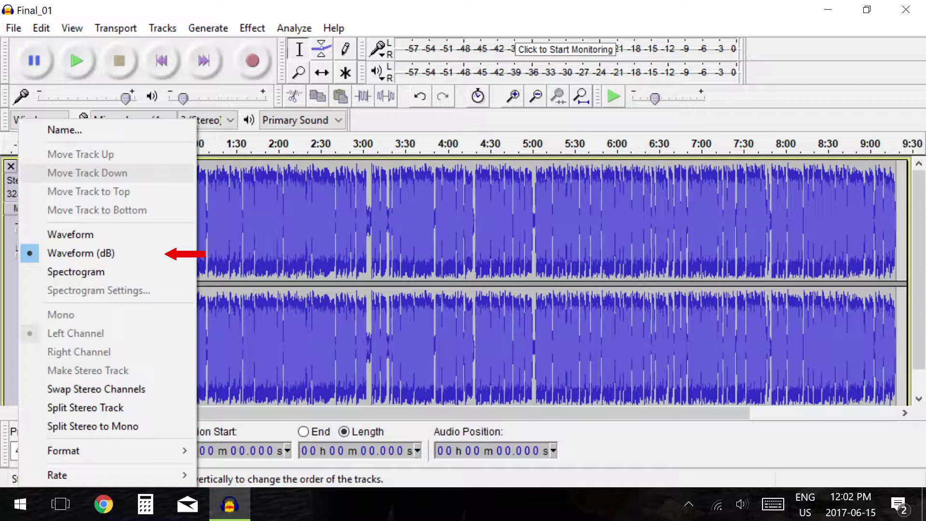
Step: Switch the Final_01 track from Waveform (dB) back to the linear Waveform view
left_click(75, 271)
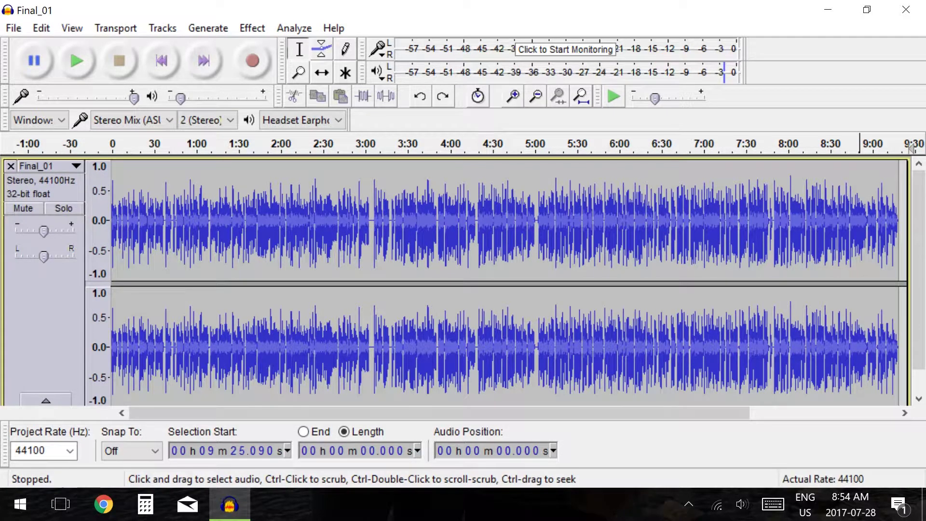
Step: Bring up the Final_01 track menu showing channel options like Split Stereo to Mono
left_click(72, 164)
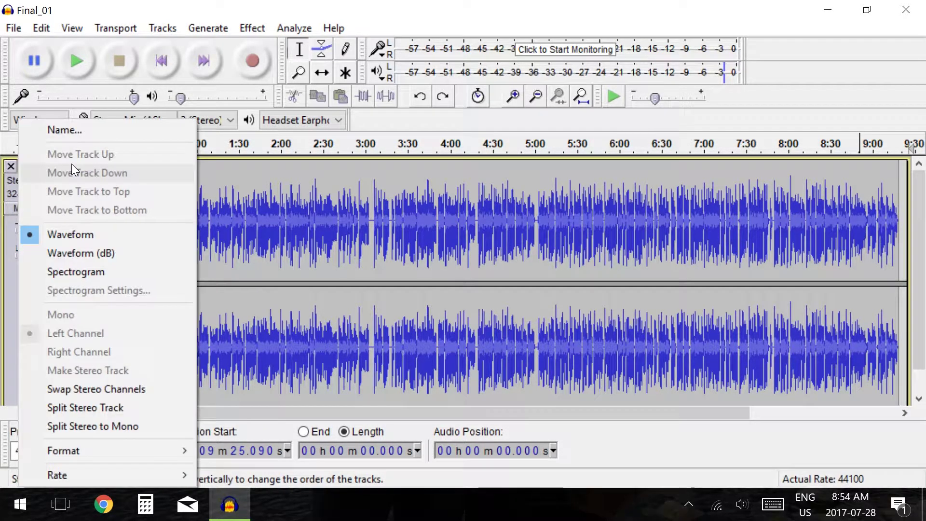
Step: Split stereo Final_01 into two mono tracks and delete the second one
left_click(154, 426)
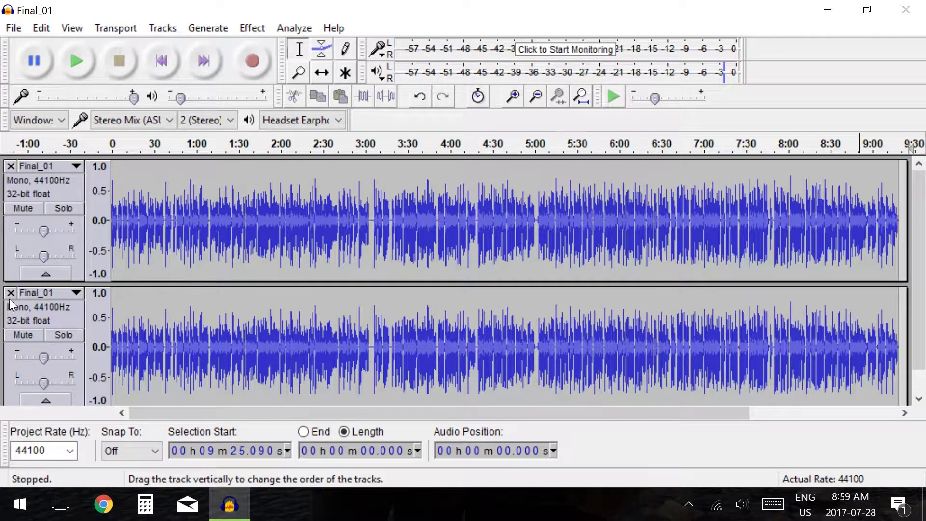
left_click(10, 293)
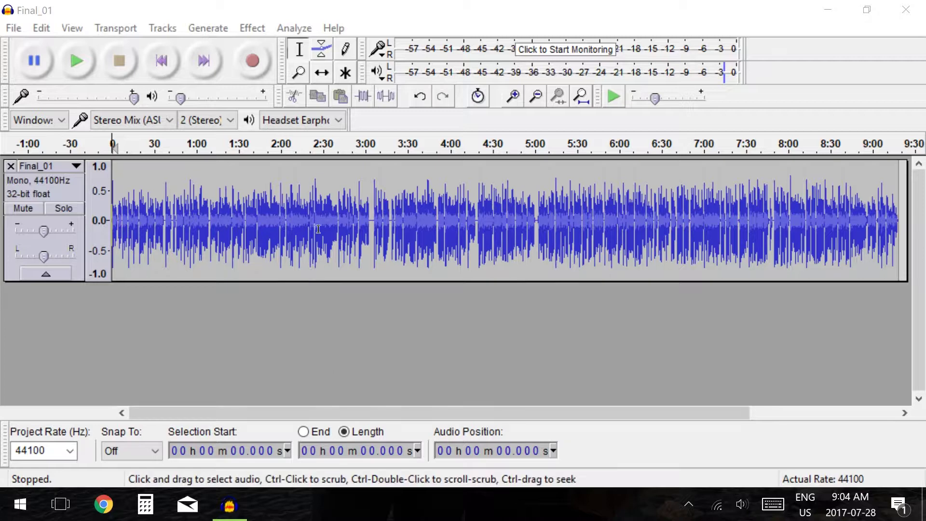
Step: Duplicate the mono Final_01 track from the Edit menu
left_click(317, 224)
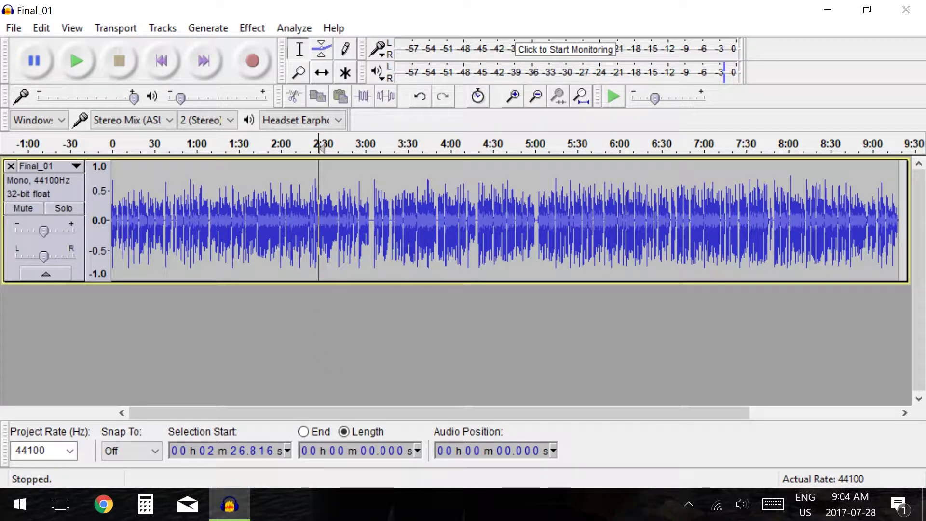
left_click(41, 28)
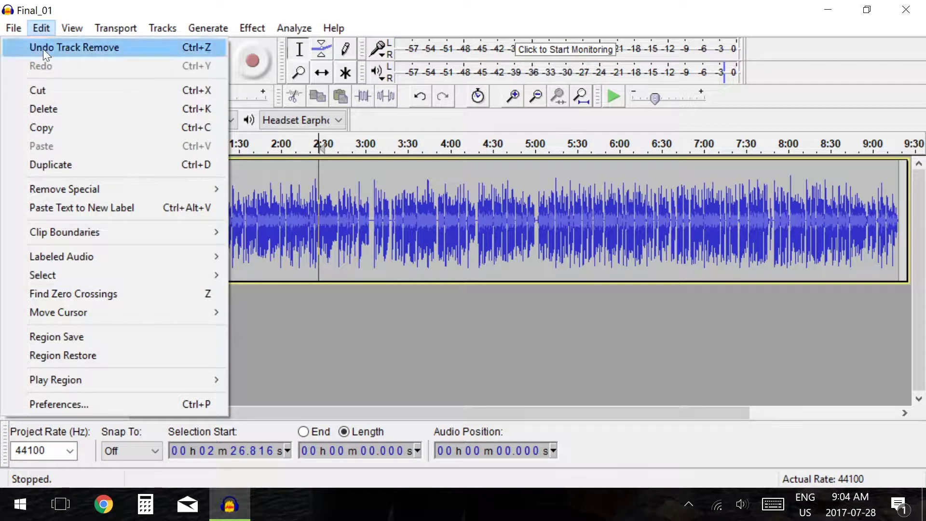
left_click(100, 166)
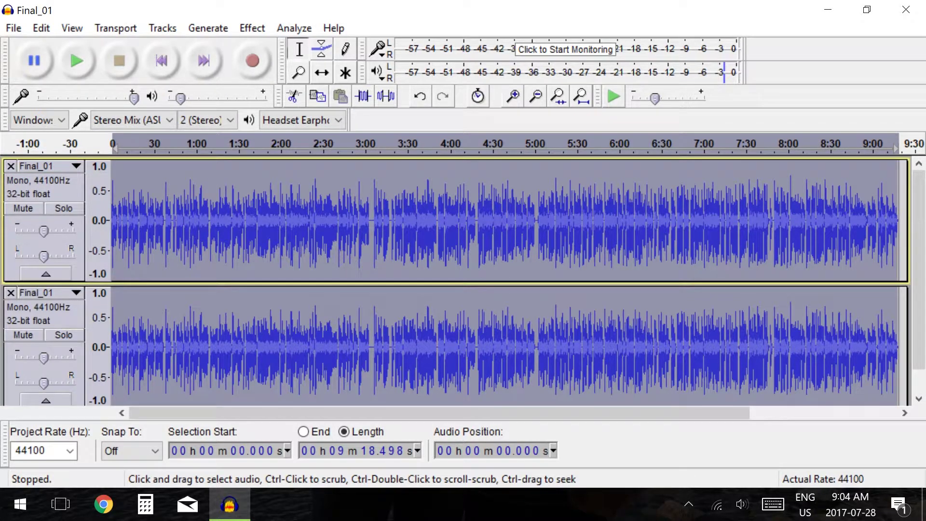
key("shift")
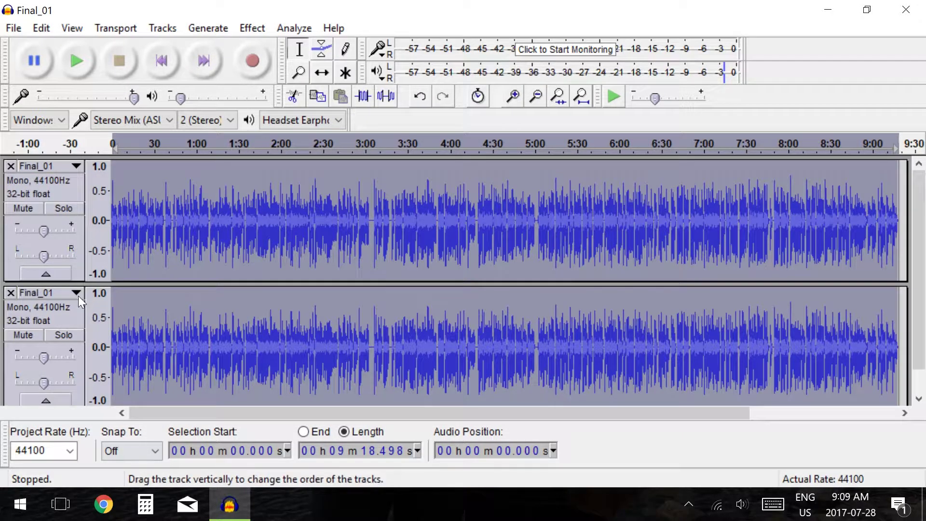
Step: Assign the second track to Right Channel and the first track to Left Channel
left_click(78, 296)
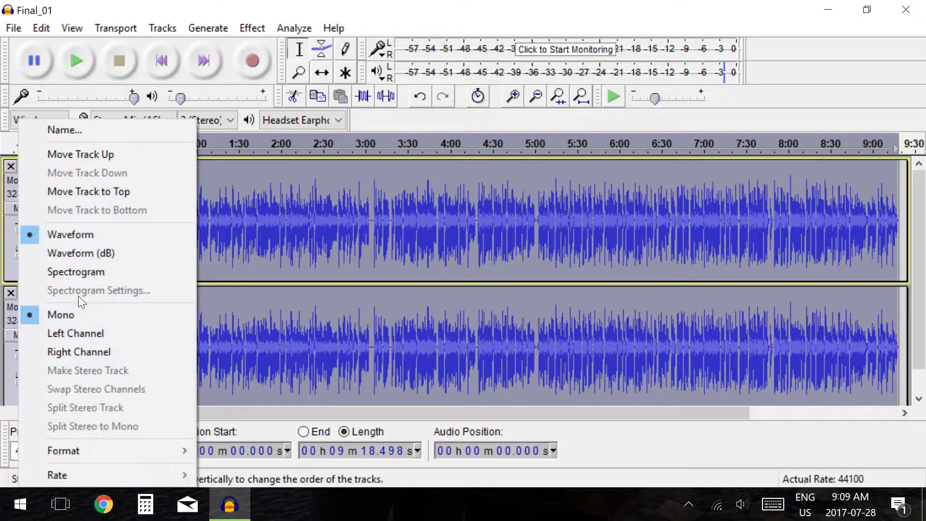
left_click(112, 351)
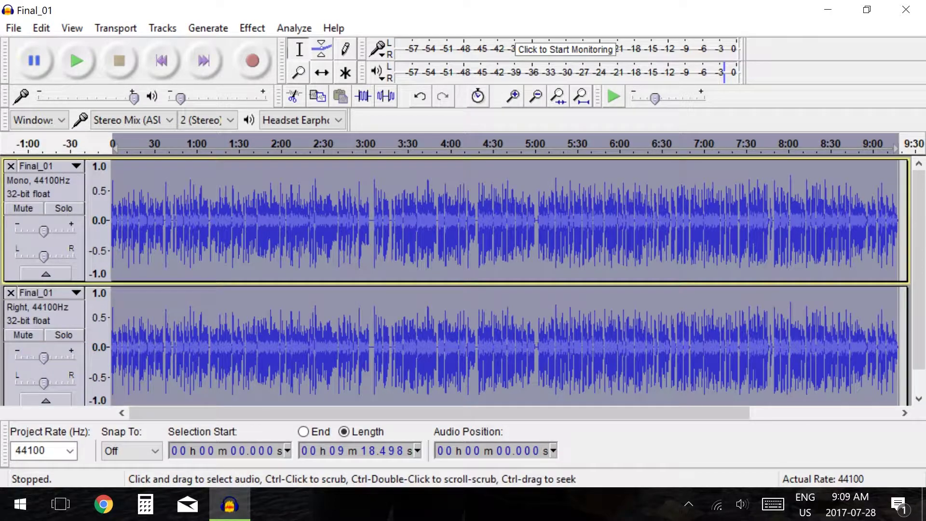
left_click(59, 170)
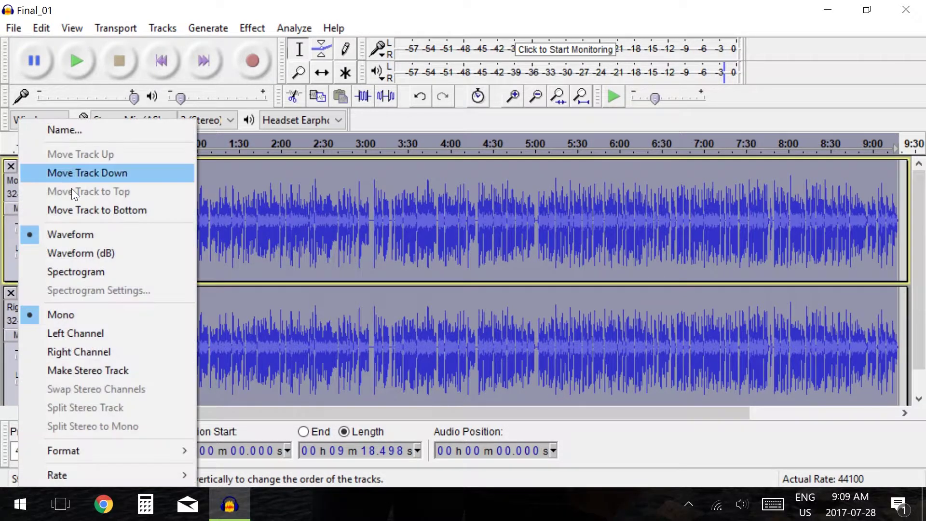
left_click(116, 334)
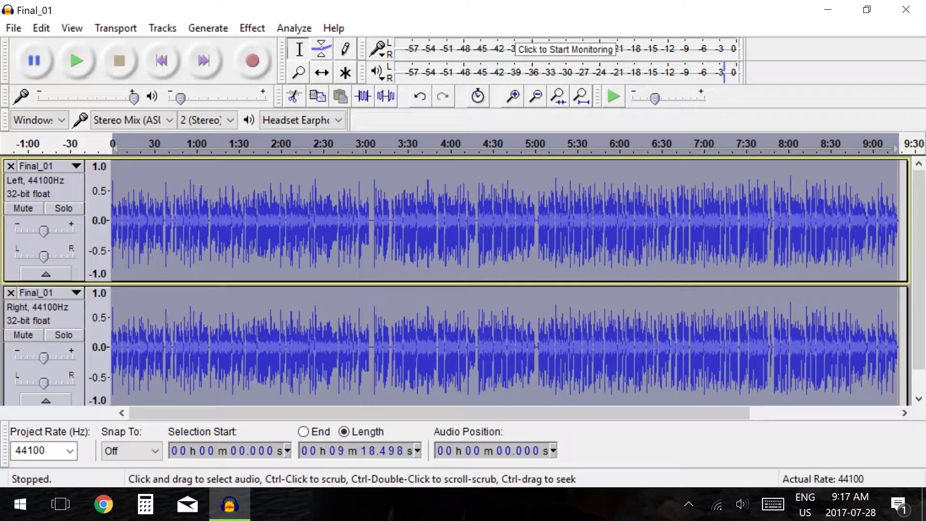
Step: Select the Left and Right tracks and apply Tracks > Mix and Render into one stereo Mix track
left_click(64, 179)
left_click(68, 311, "shift")
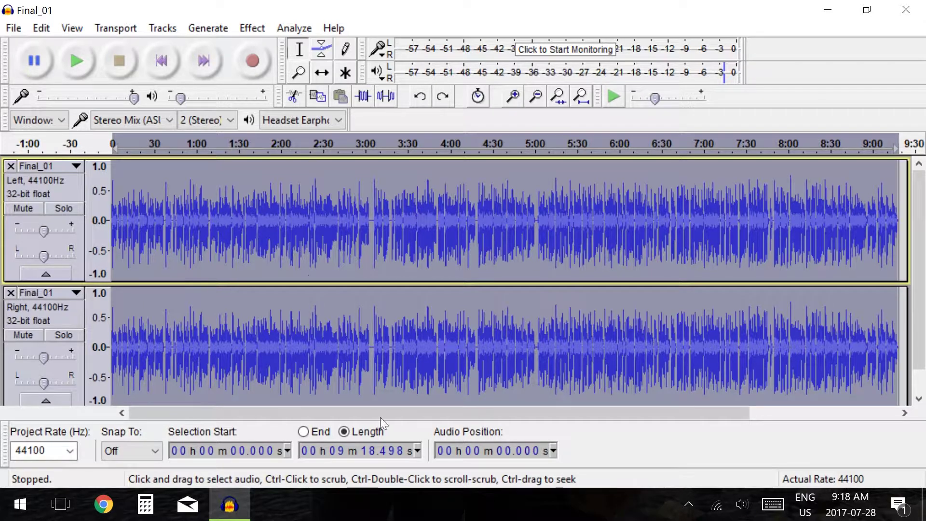
left_click(161, 28)
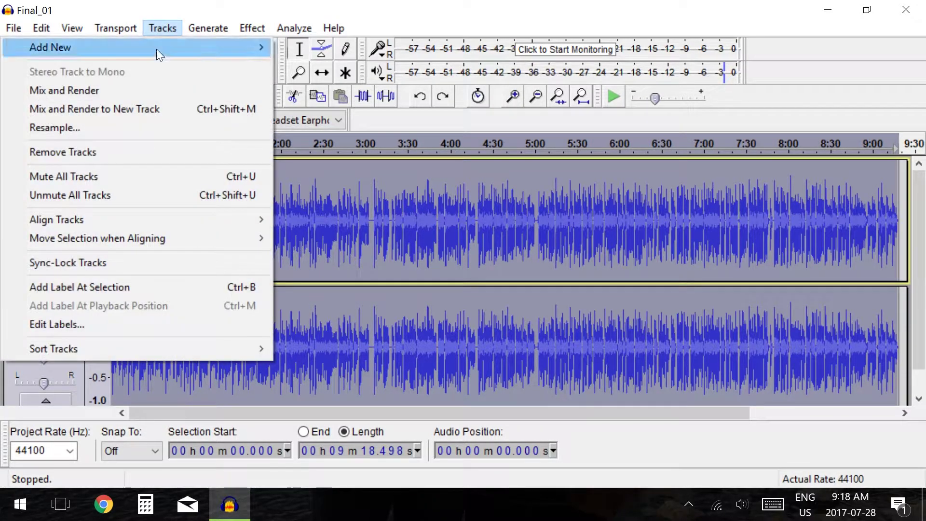
left_click(157, 90)
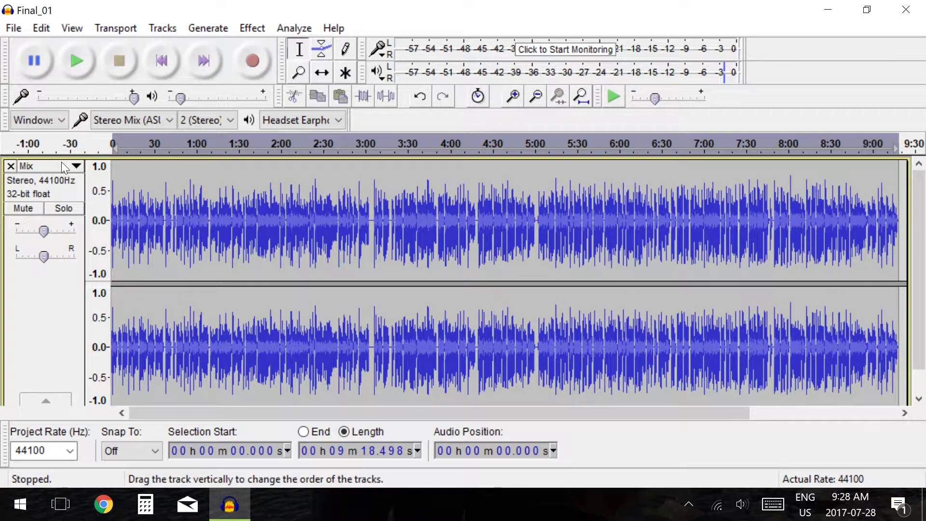
left_click(62, 161)
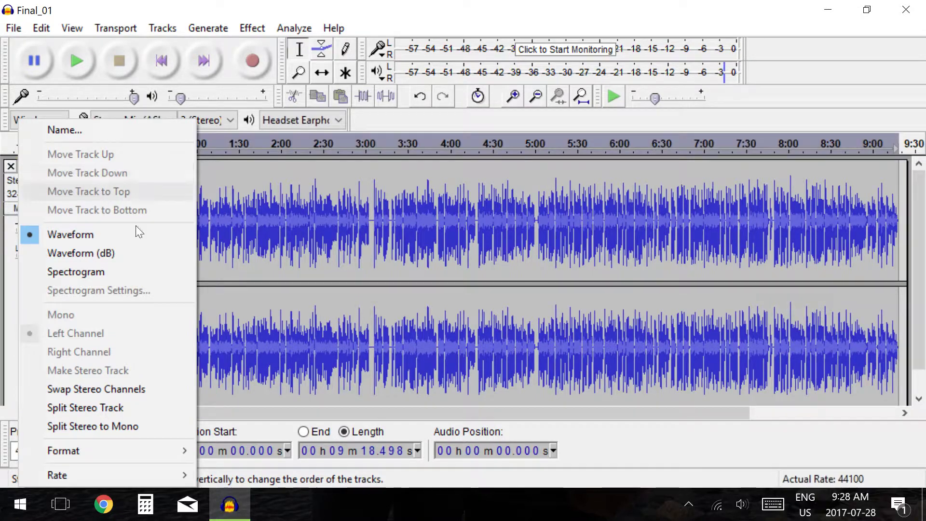
left_click(137, 230)
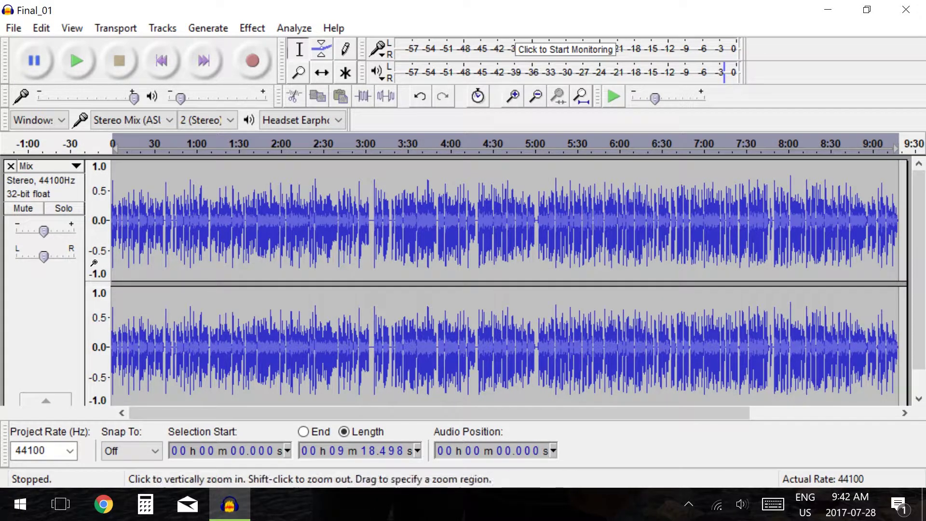
left_click(70, 166)
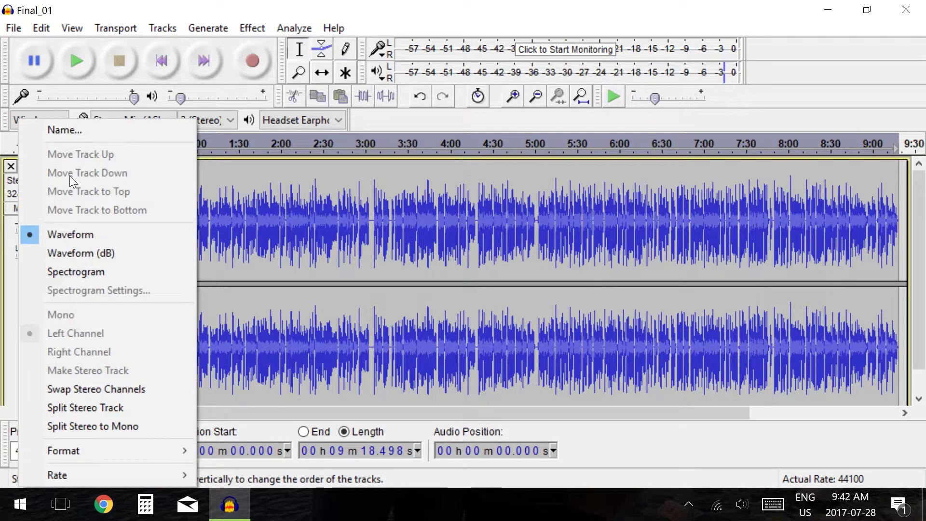
left_click(100, 407)
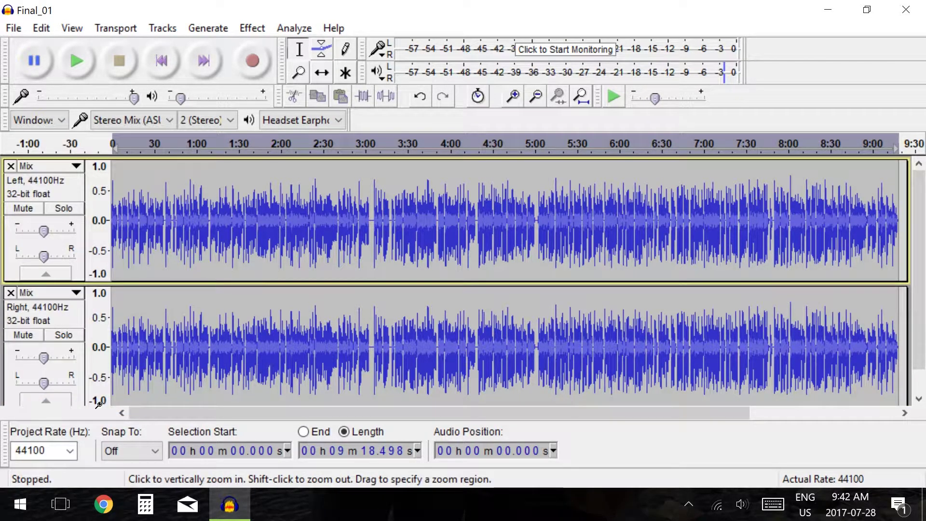
left_click(48, 192)
left_click(65, 323, "shift")
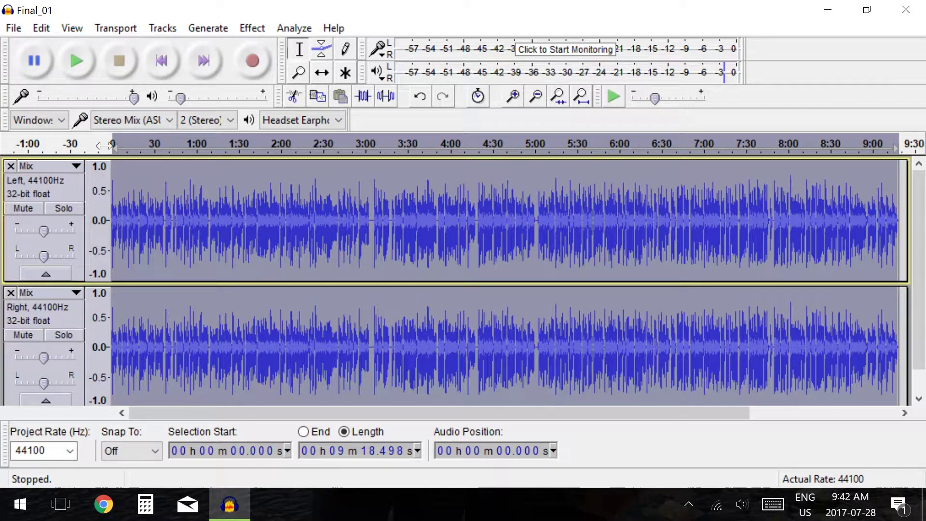
left_click(168, 28)
left_click(169, 89)
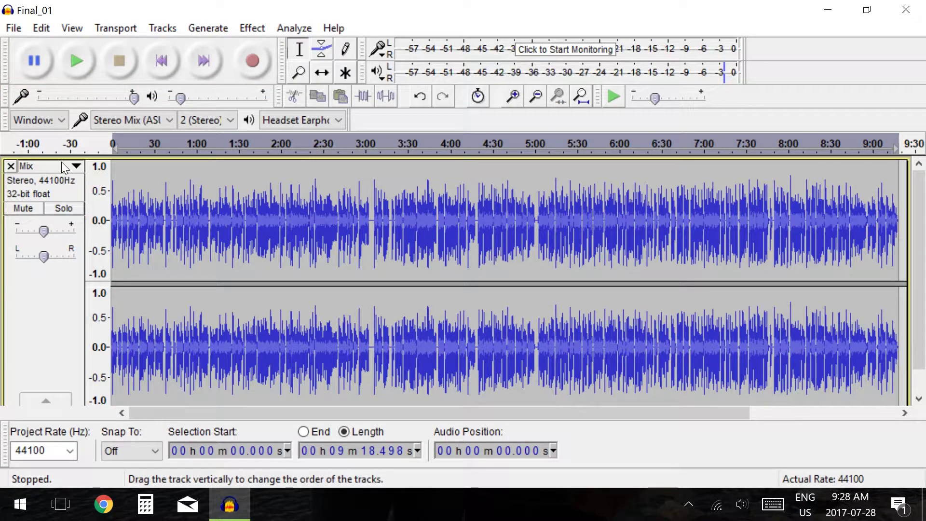
left_click(62, 164)
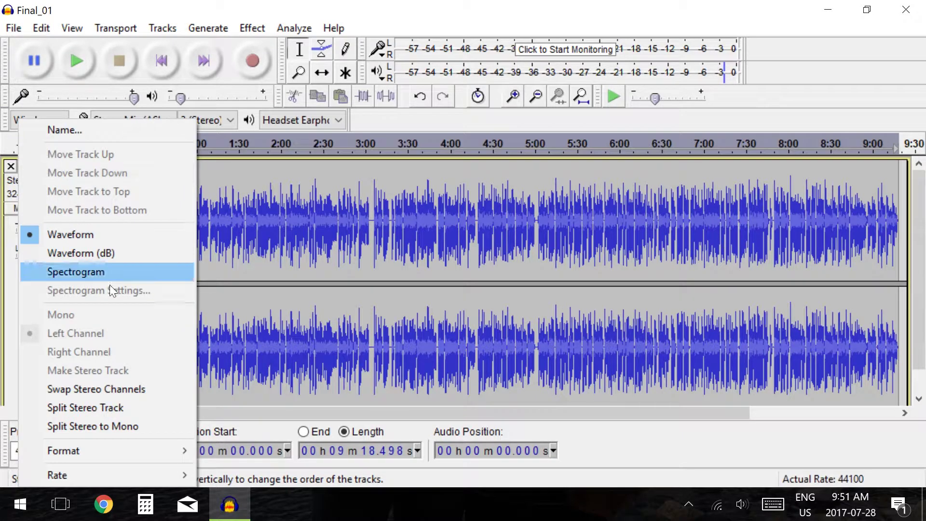
mouse_move(134, 450)
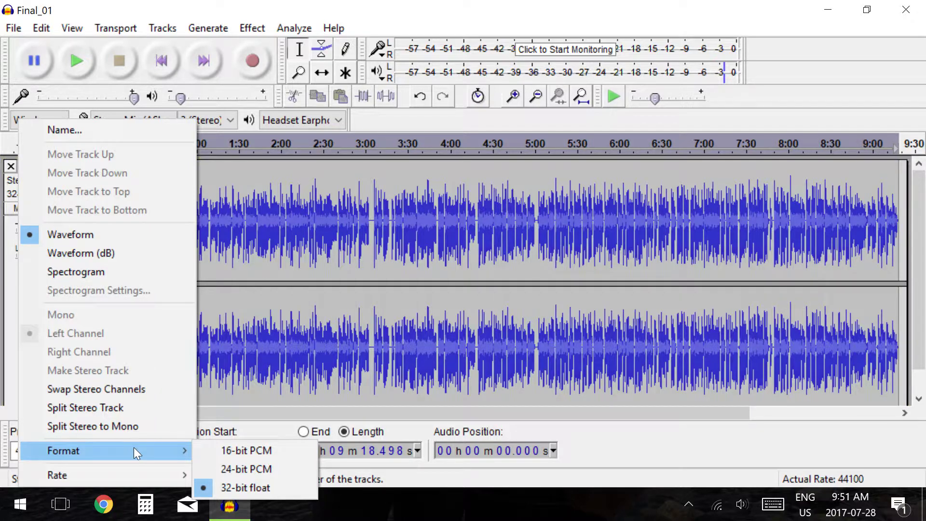
key("Escape")
key("Escape")
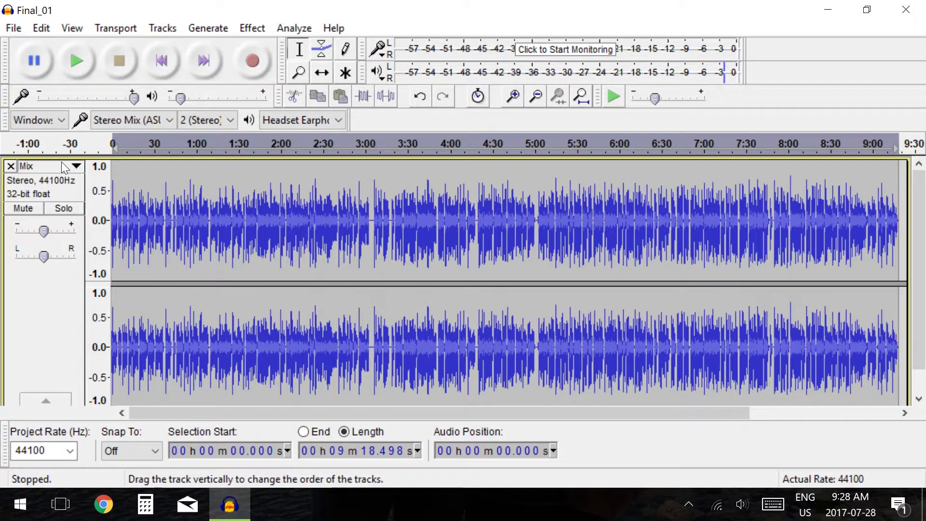
left_click(62, 163)
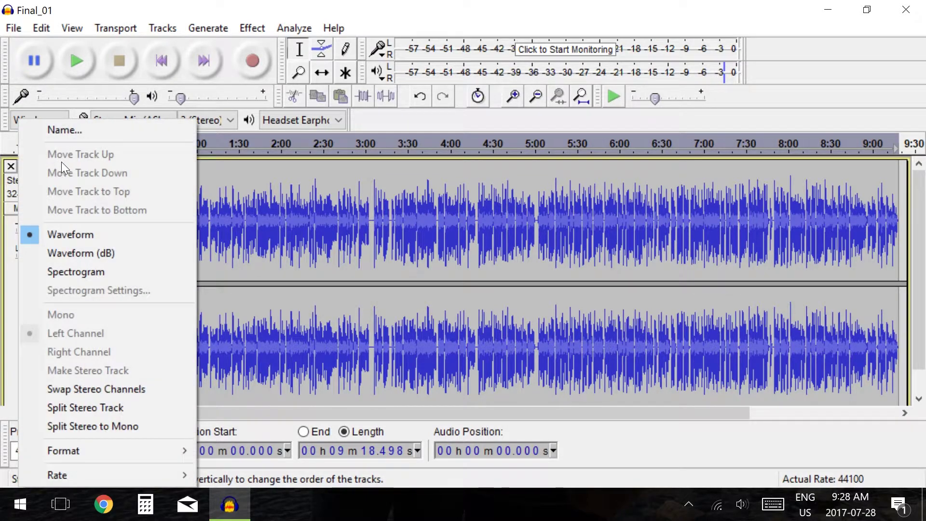